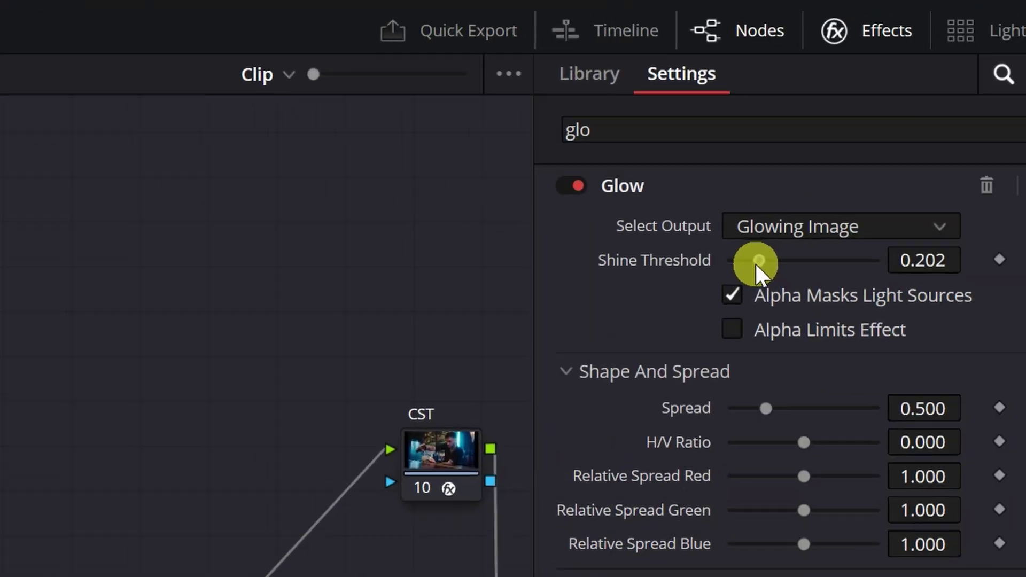
# Nudge the output transform node into place and undo an accidental move of the PRI node.
pyautogui.moveTo(755, 261); pyautogui.dragTo(722, 261)
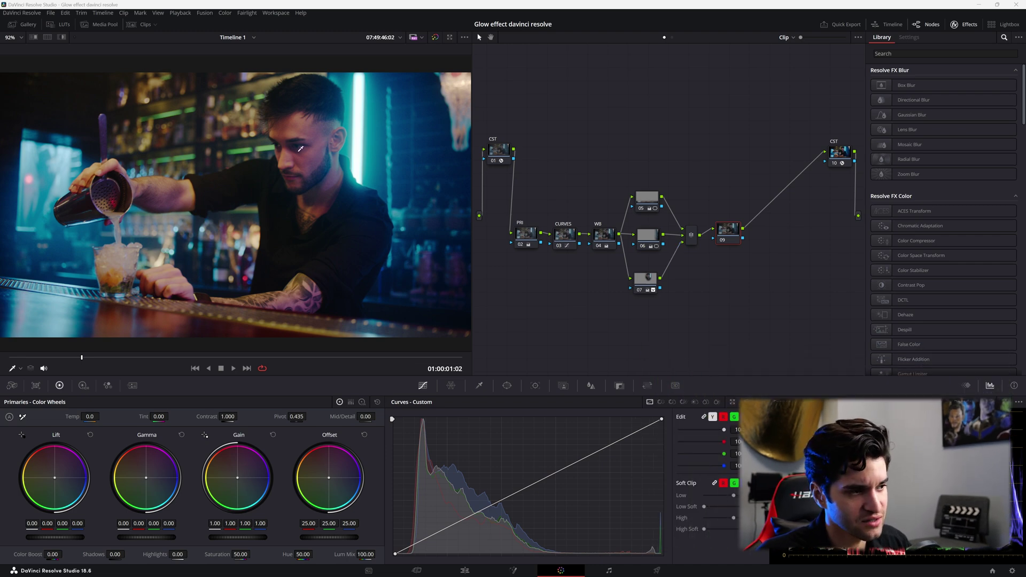
pyautogui.click(838, 155)
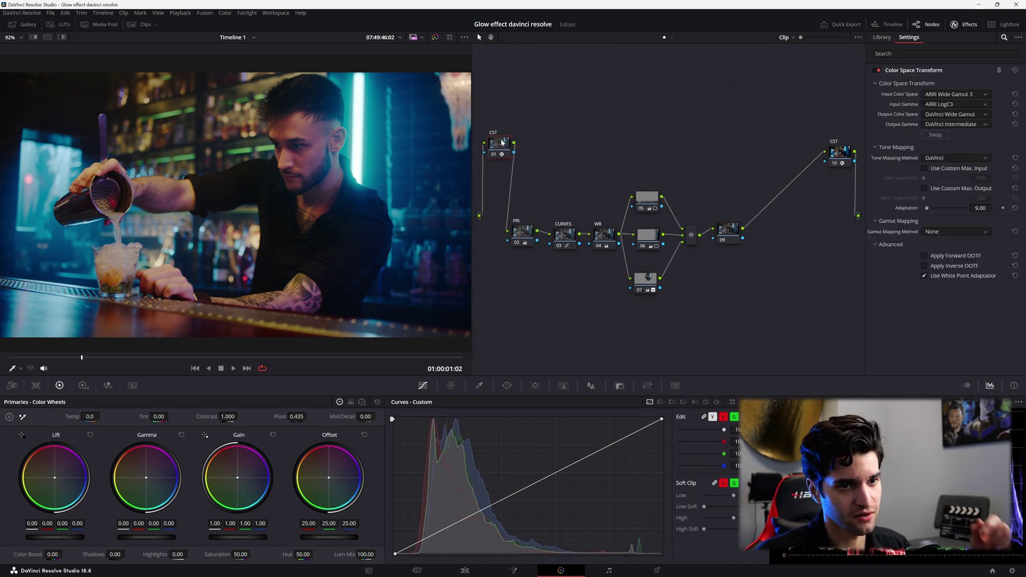
pyautogui.moveTo(837, 160); pyautogui.dragTo(836, 157)
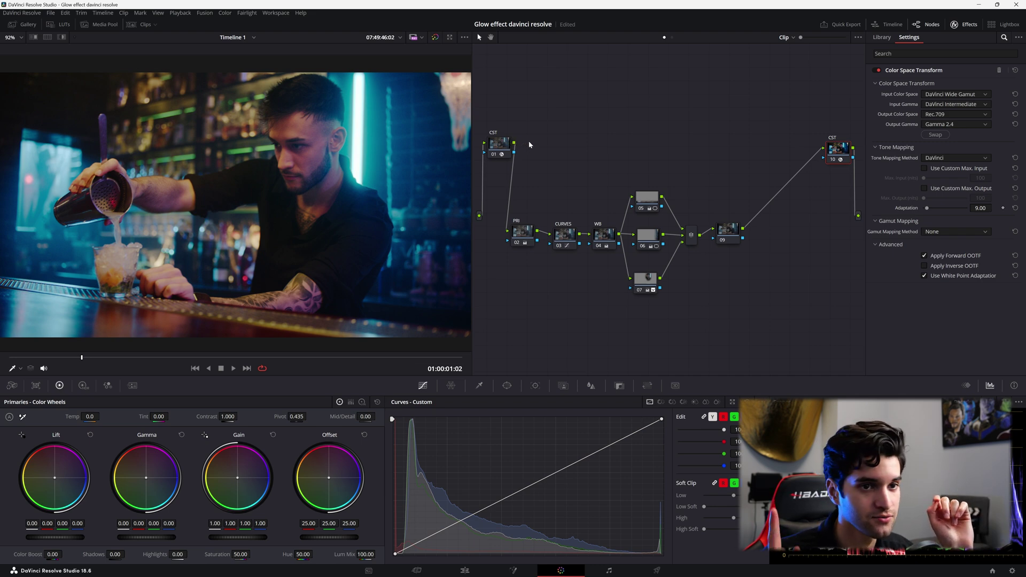
pyautogui.moveTo(518, 235); pyautogui.dragTo(515, 244)
pyautogui.hotkey('ctrl', 'z')
pyautogui.hotkey('ctrl', 'z')
pyautogui.hotkey('ctrl', 'z')
pyautogui.hotkey('ctrl', 'z')
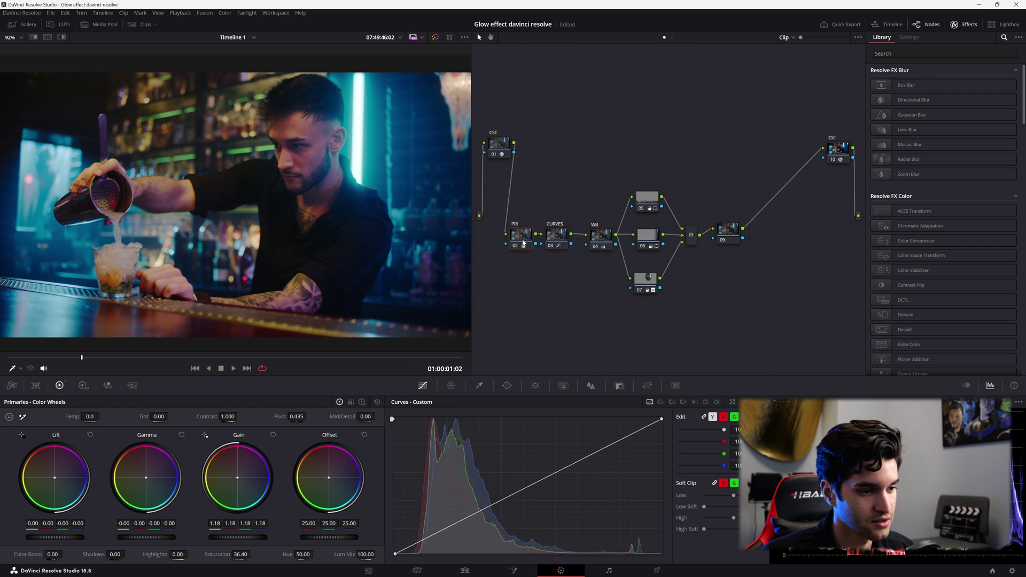
# Shift the CURVES, WB and parallel nodes 05, 06, 07 and 09 into neat spacing.
pyautogui.click(551, 239)
pyautogui.moveTo(596, 238); pyautogui.dragTo(589, 238)
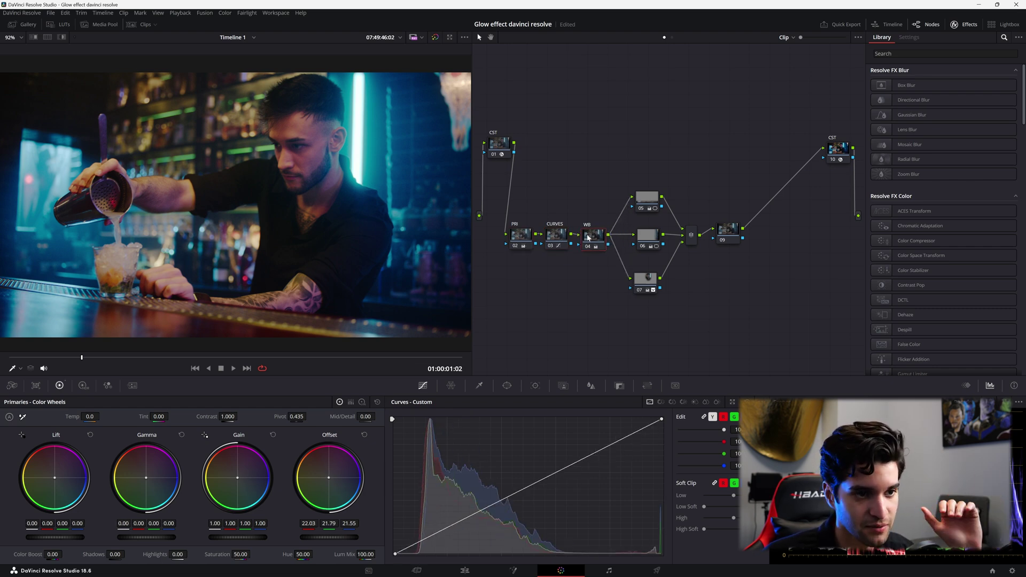
pyautogui.click(644, 204)
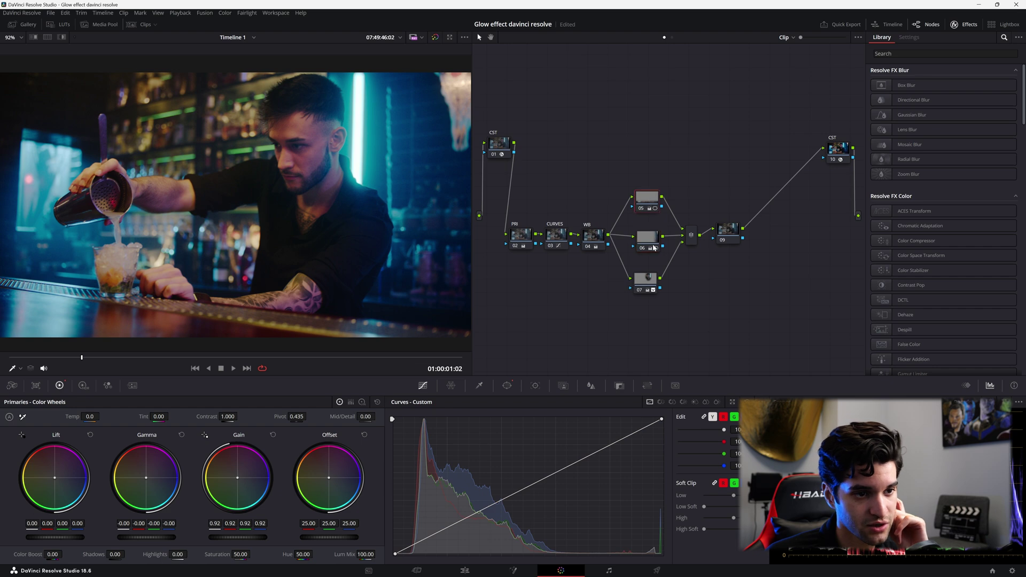
pyautogui.moveTo(647, 238); pyautogui.dragTo(642, 238)
pyautogui.moveTo(647, 199); pyautogui.dragTo(644, 196)
pyautogui.moveTo(645, 280); pyautogui.dragTo(638, 277)
pyautogui.moveTo(726, 225); pyautogui.dragTo(725, 239)
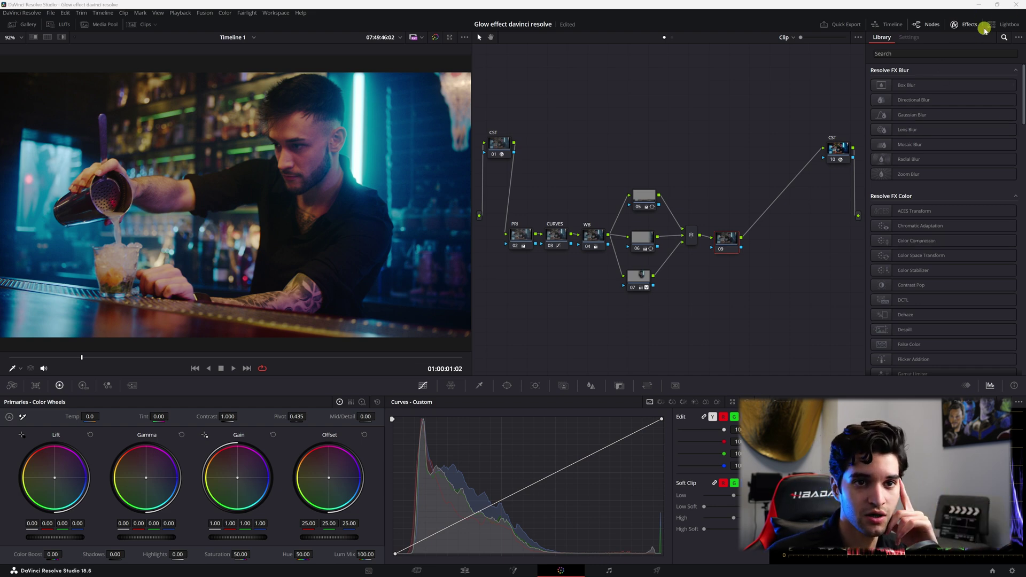
# Find Glow via the 'glo' search, add it as a serial node, and set Shine Threshold to 1.000.
pyautogui.click(931, 55)
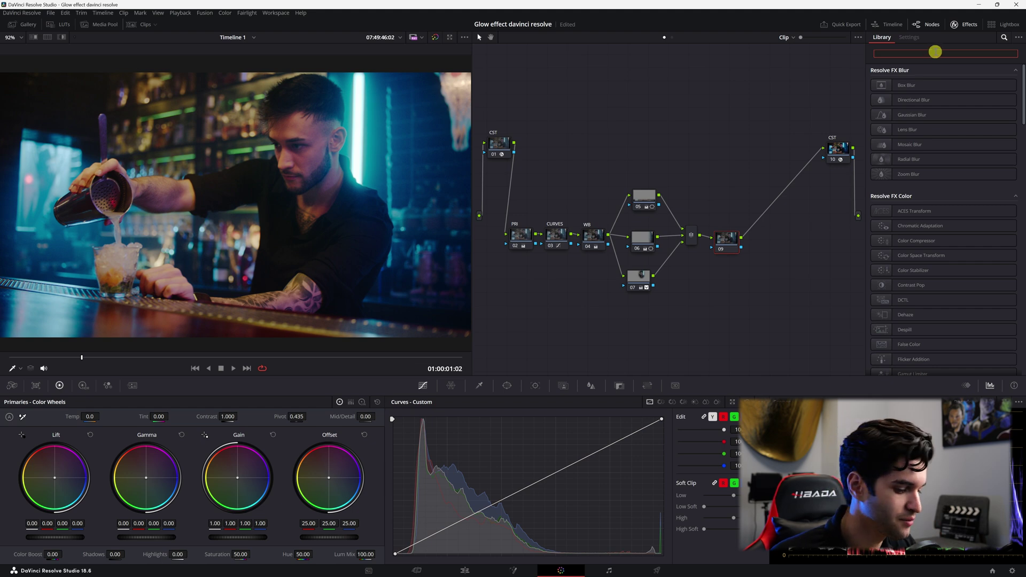
pyautogui.write('glo')
pyautogui.moveTo(929, 85); pyautogui.dragTo(725, 246)
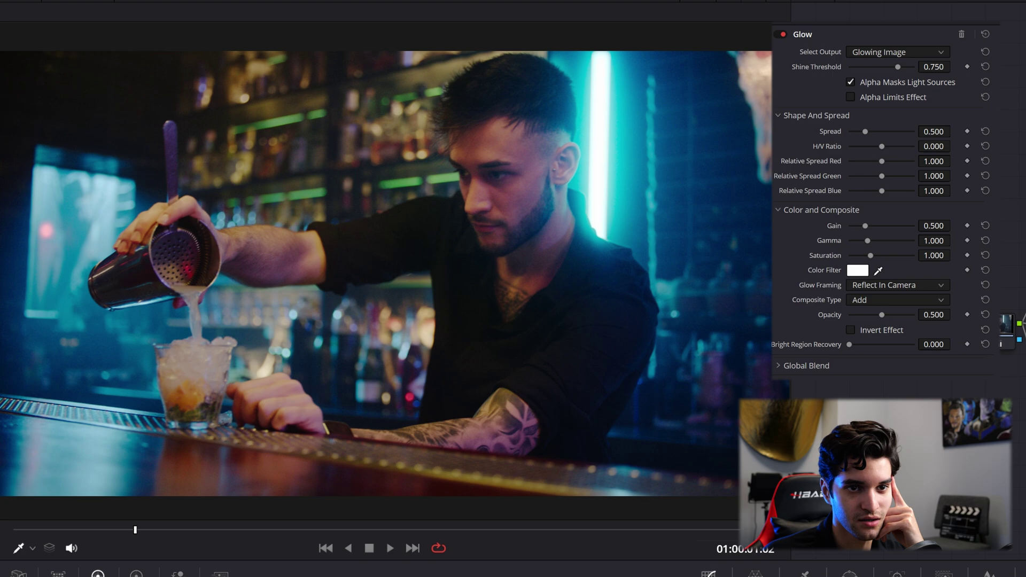
pyautogui.moveTo(898, 65); pyautogui.dragTo(921, 74)
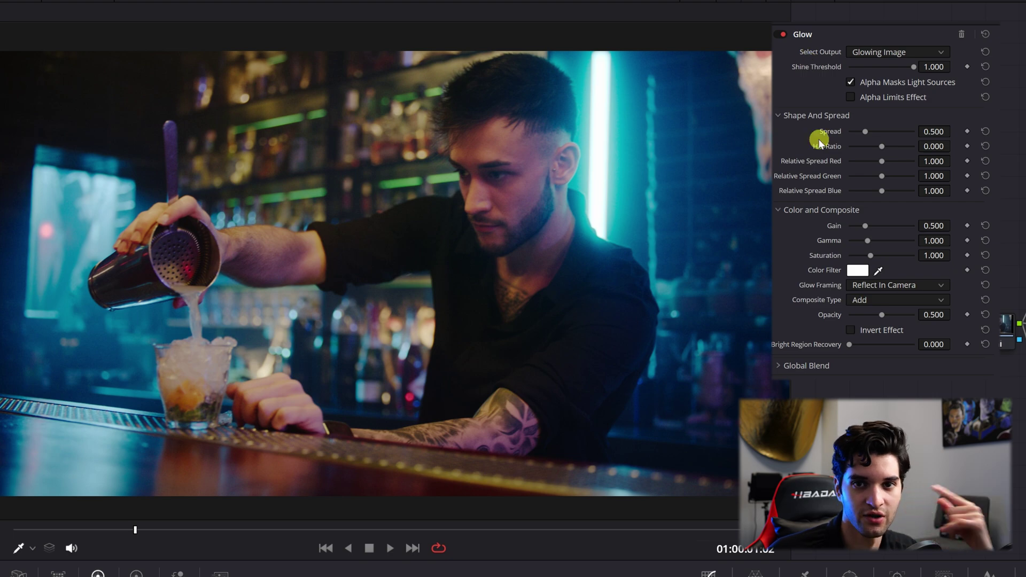
# Lower the Glow's Shine Threshold and try several Spread values before widening it to about 1.872.
pyautogui.moveTo(914, 69); pyautogui.dragTo(883, 67)
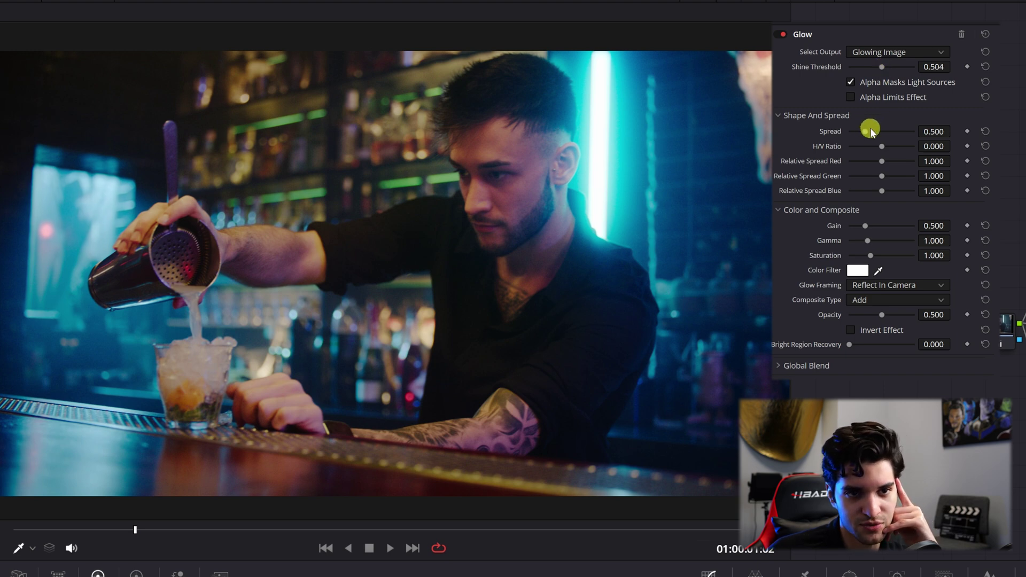
pyautogui.moveTo(867, 133)
pyautogui.mouseDown()
pyautogui.moveTo(850, 132)
pyautogui.moveTo(915, 134)
pyautogui.moveTo(850, 132)
pyautogui.moveTo(858, 133)
pyautogui.mouseUp()
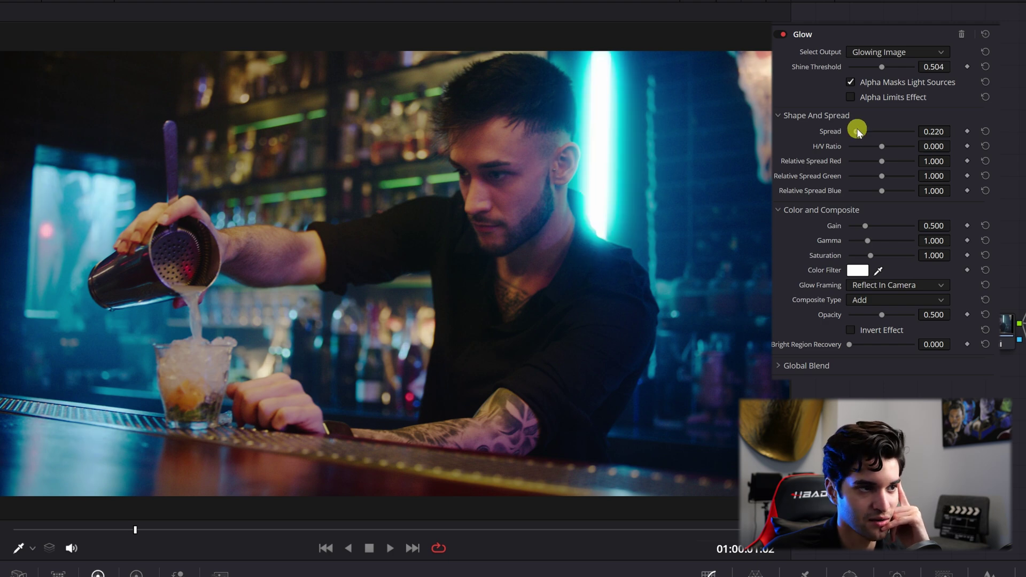
pyautogui.moveTo(858, 132); pyautogui.dragTo(794, 134)
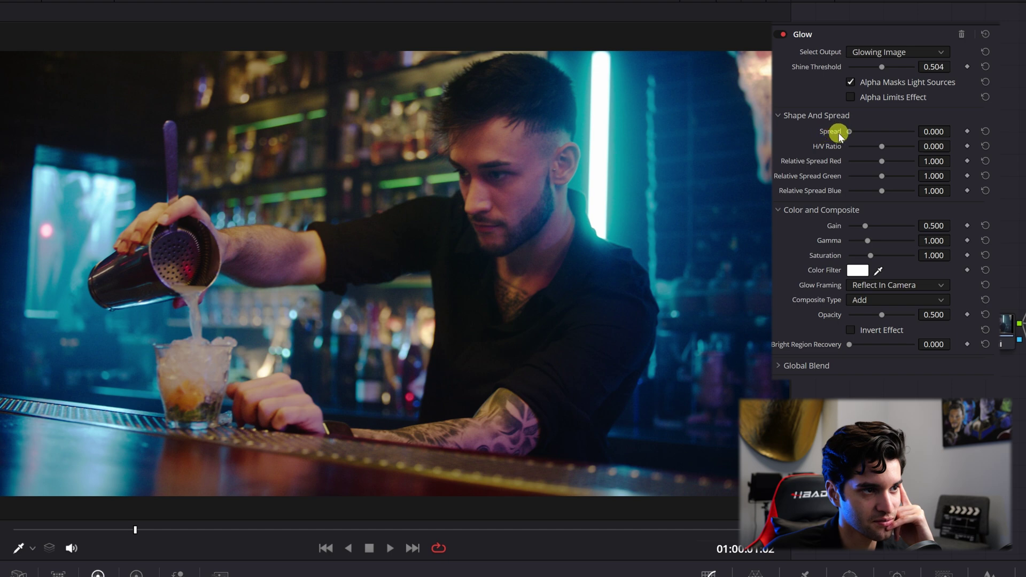
pyautogui.moveTo(839, 133); pyautogui.dragTo(859, 134)
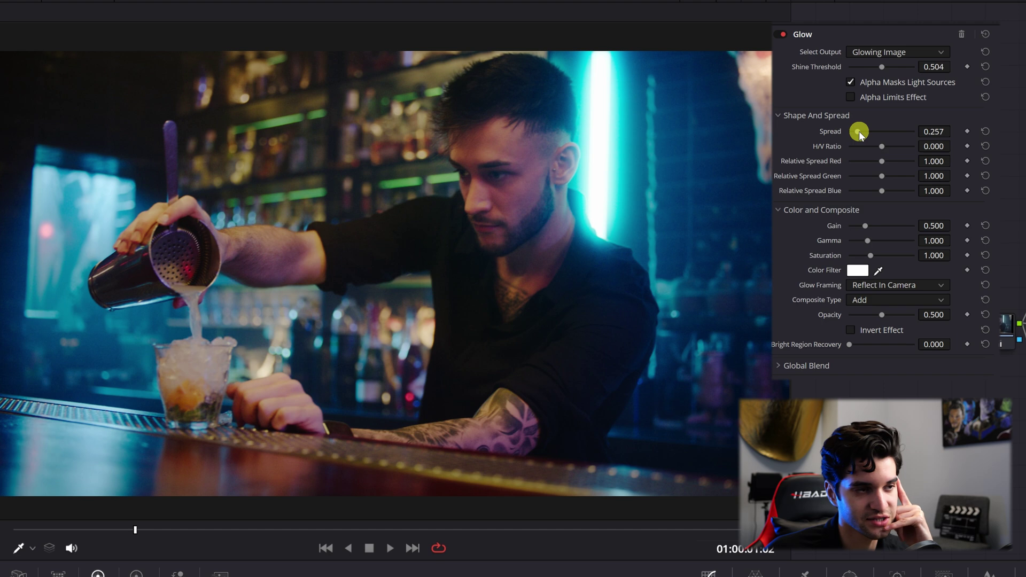
pyautogui.moveTo(859, 130); pyautogui.dragTo(903, 131)
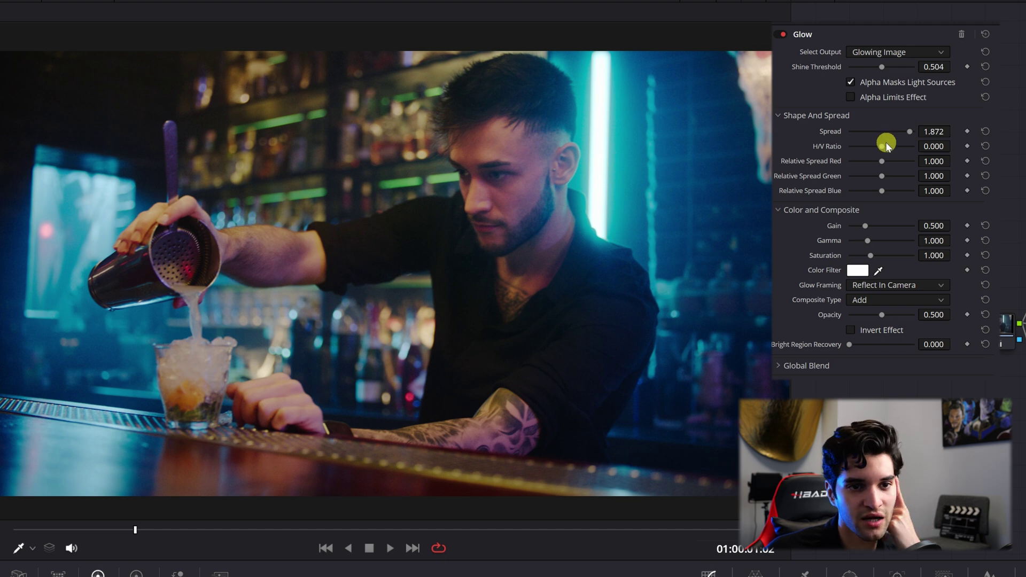
# Set the Glow's Shine Threshold to 0.495 and H/V Ratio to 0.780.
pyautogui.moveTo(881, 149); pyautogui.dragTo(847, 149)
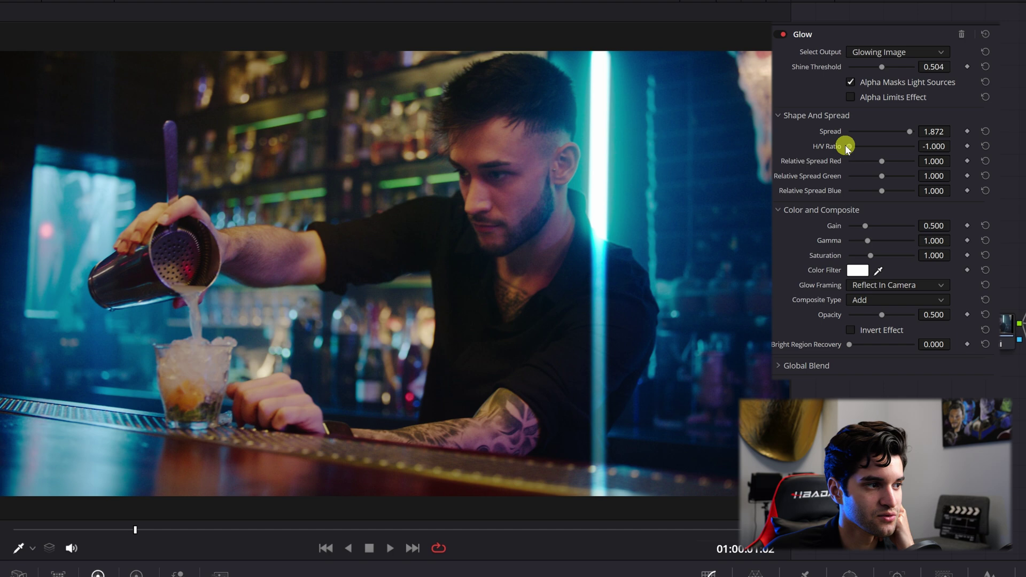
pyautogui.moveTo(845, 146); pyautogui.dragTo(949, 149)
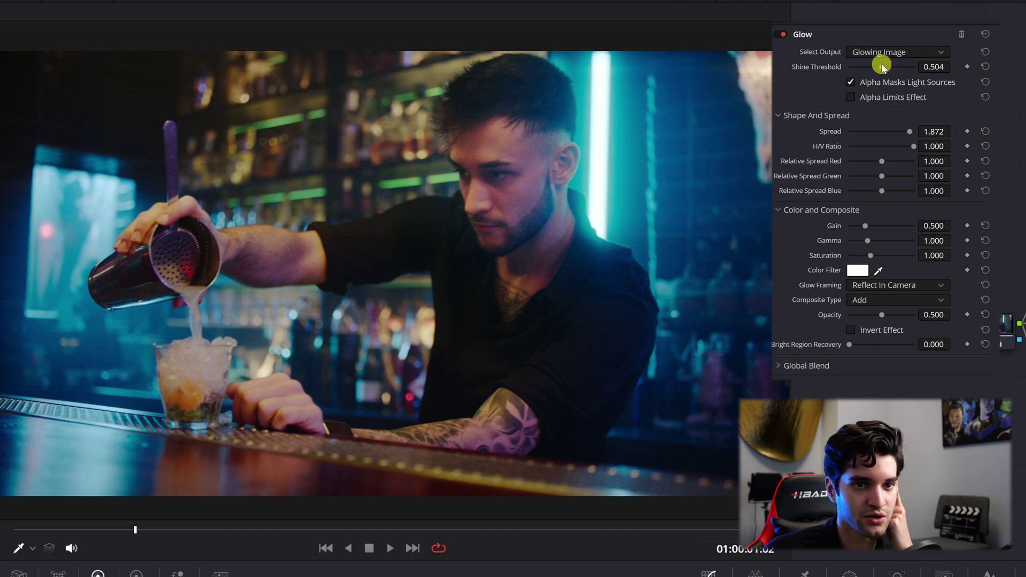
pyautogui.moveTo(894, 66); pyautogui.dragTo(856, 65)
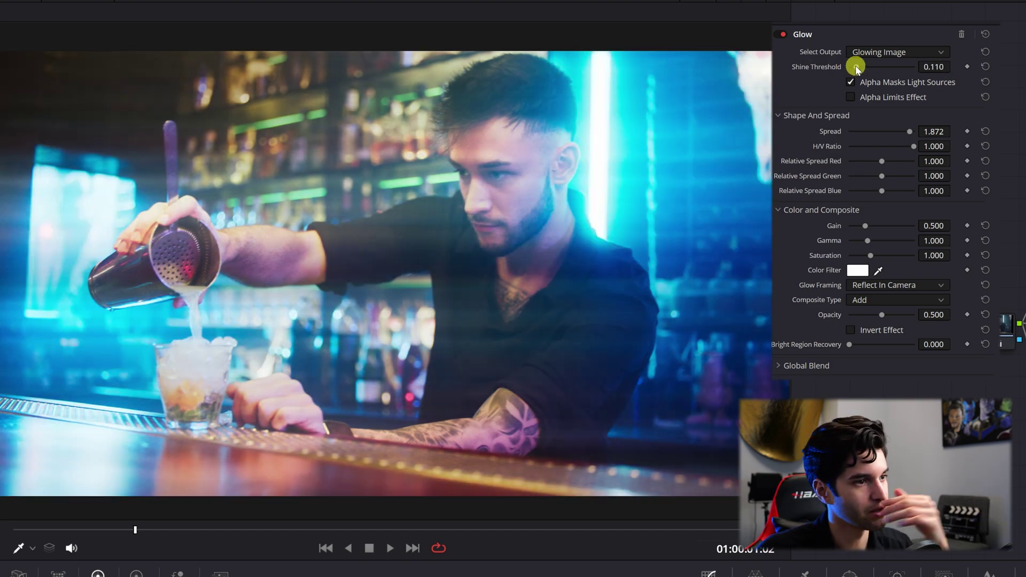
pyautogui.moveTo(851, 66); pyautogui.dragTo(882, 66)
pyautogui.moveTo(914, 146)
pyautogui.mouseDown()
pyautogui.moveTo(861, 147)
pyautogui.moveTo(931, 138)
pyautogui.moveTo(909, 148)
pyautogui.mouseUp()
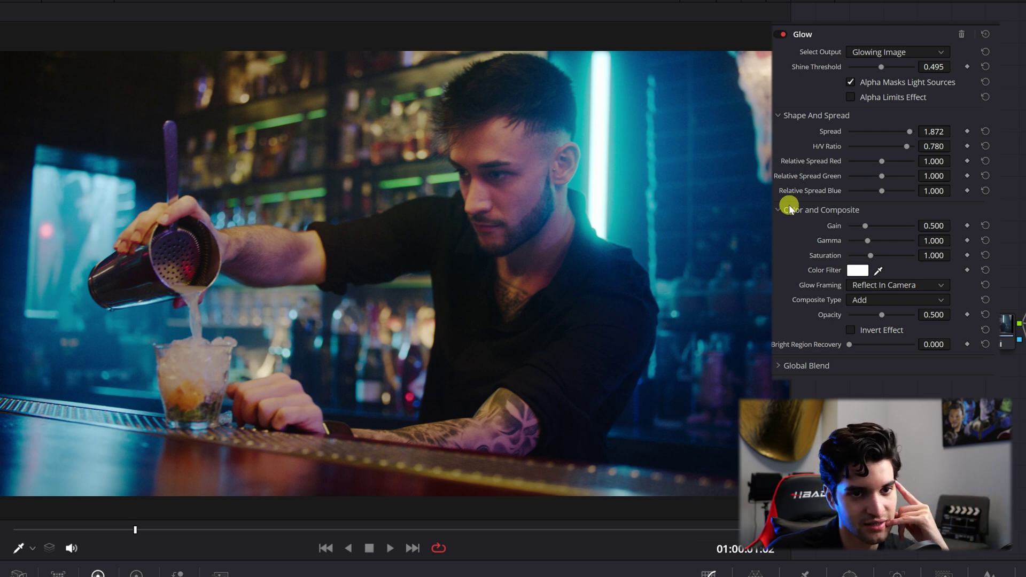
# Test Relative Spread Red, Relative Spread Blue and Gain, then reset them, leaving Gain at 0.500.
pyautogui.moveTo(884, 162); pyautogui.dragTo(852, 167)
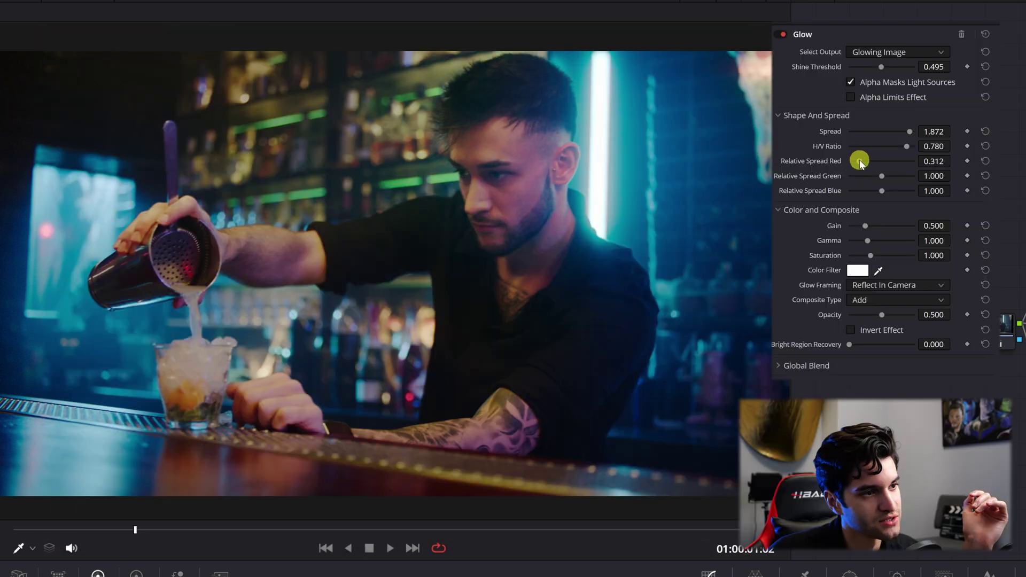
pyautogui.moveTo(860, 159); pyautogui.dragTo(907, 192)
pyautogui.doubleClick(829, 163)
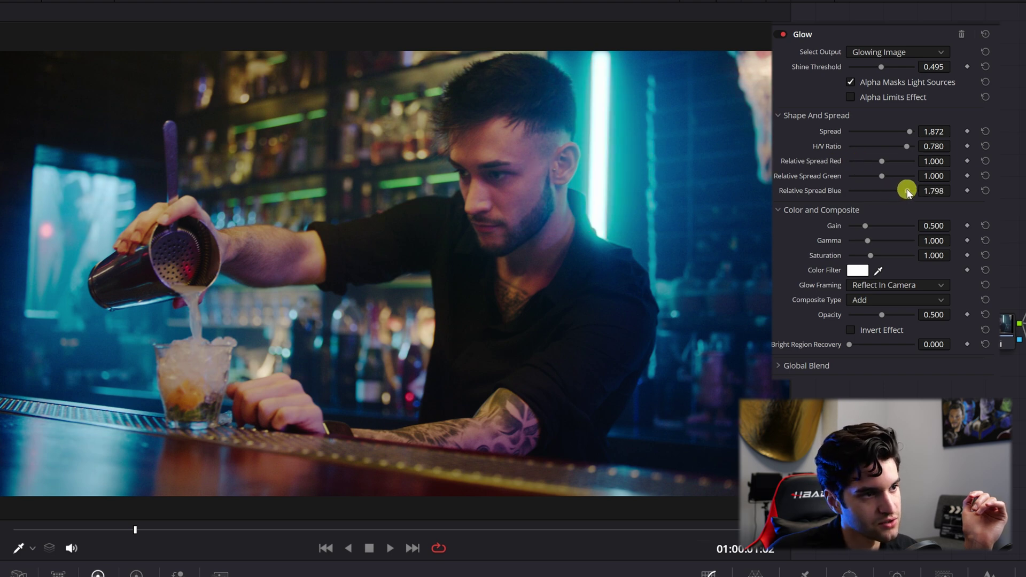
pyautogui.doubleClick(876, 193)
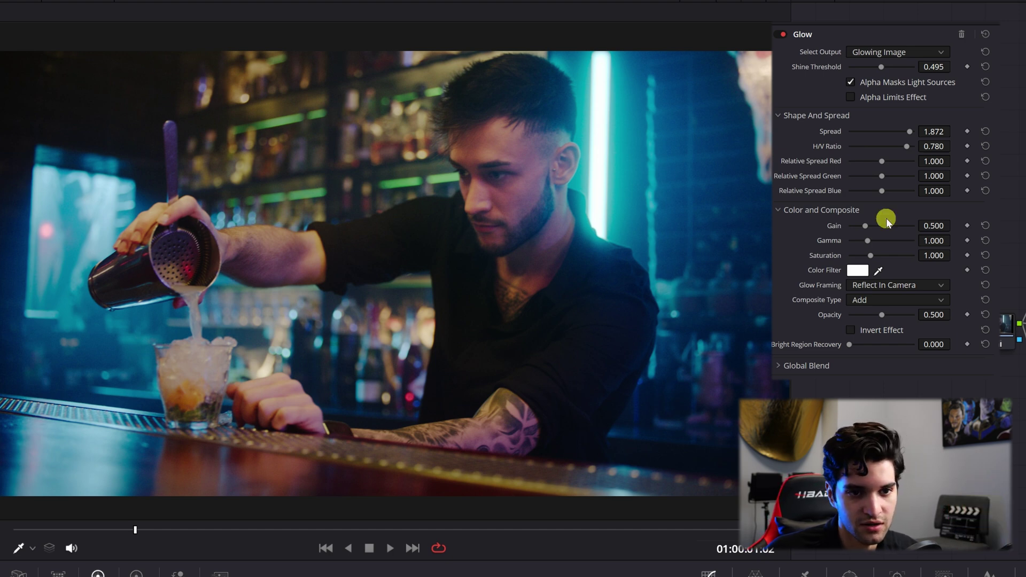
pyautogui.moveTo(867, 226)
pyautogui.mouseDown()
pyautogui.moveTo(917, 230)
pyautogui.moveTo(858, 236)
pyautogui.moveTo(842, 224)
pyautogui.moveTo(861, 228)
pyautogui.mouseUp()
pyautogui.click(864, 240)
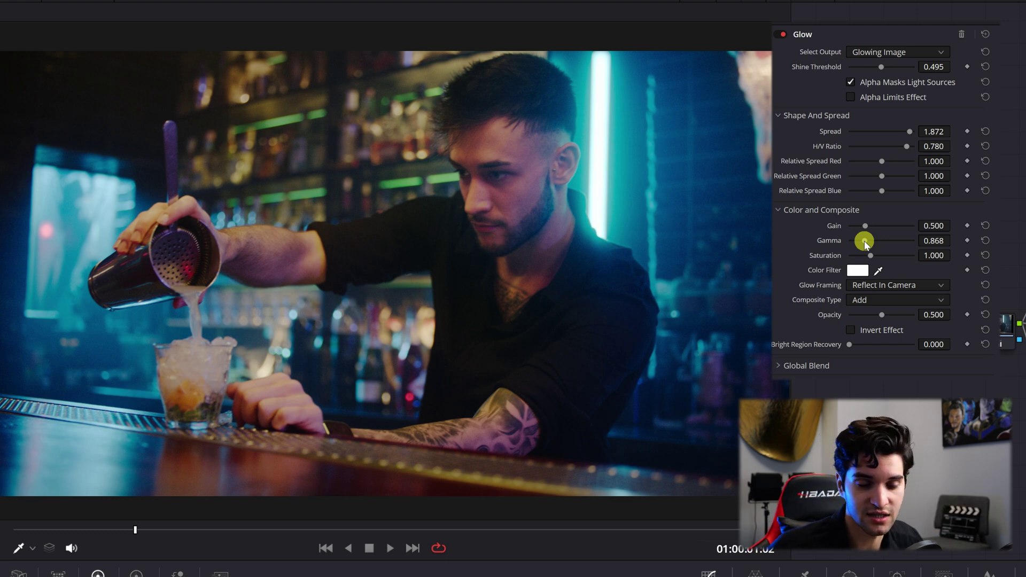
# Set the Glow's Saturation to 0.000, Gamma to 1.972 and Relative Spread Red to 1.174.
pyautogui.moveTo(864, 241); pyautogui.dragTo(892, 238)
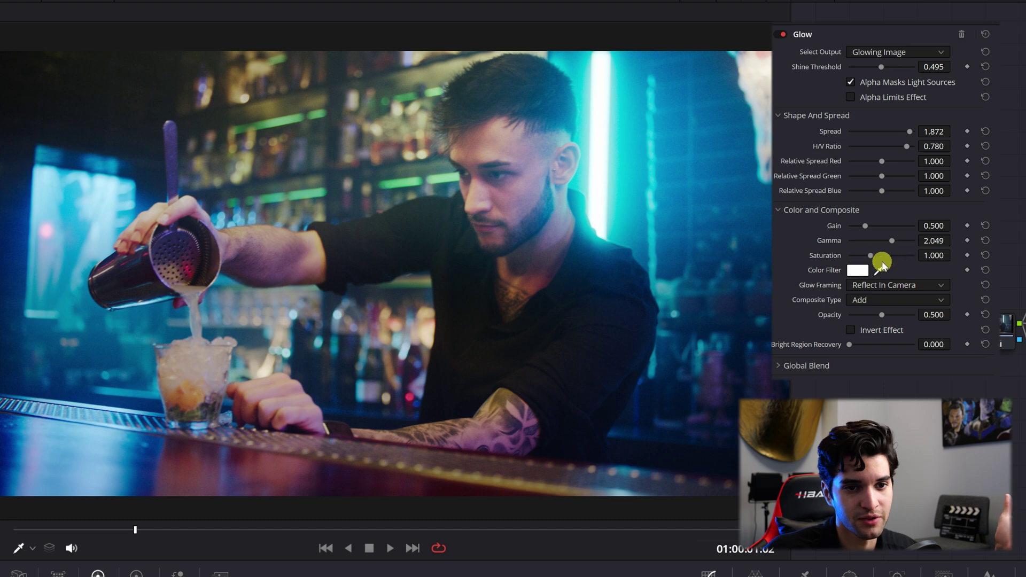
pyautogui.moveTo(871, 255); pyautogui.dragTo(798, 268)
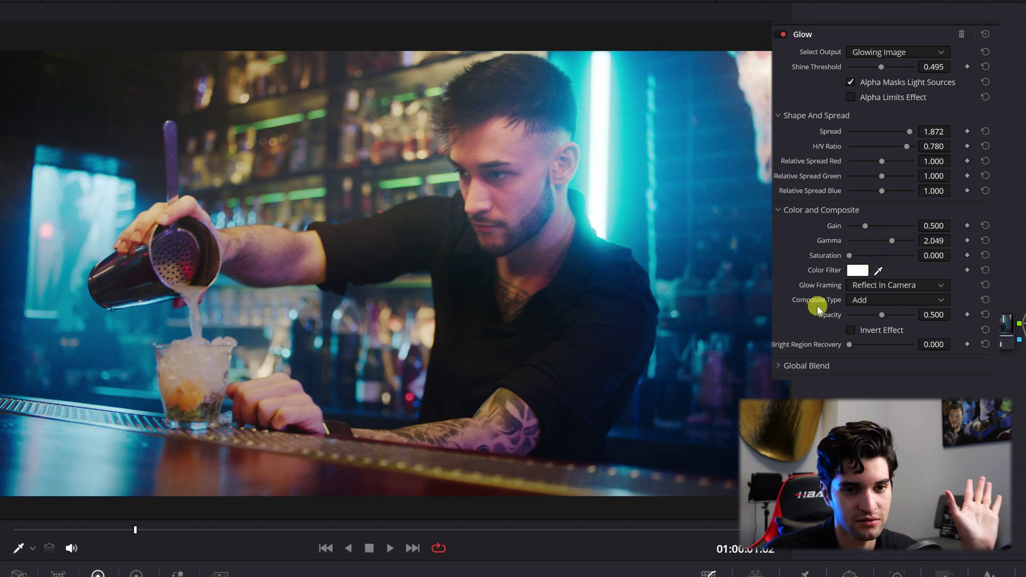
pyautogui.moveTo(892, 242)
pyautogui.mouseDown()
pyautogui.moveTo(924, 242)
pyautogui.moveTo(890, 241)
pyautogui.mouseUp()
pyautogui.moveTo(883, 176)
pyautogui.mouseDown()
pyautogui.moveTo(910, 174)
pyautogui.moveTo(883, 163)
pyautogui.moveTo(884, 177)
pyautogui.moveTo(890, 162)
pyautogui.moveTo(884, 170)
pyautogui.mouseUp()
pyautogui.click(850, 257)
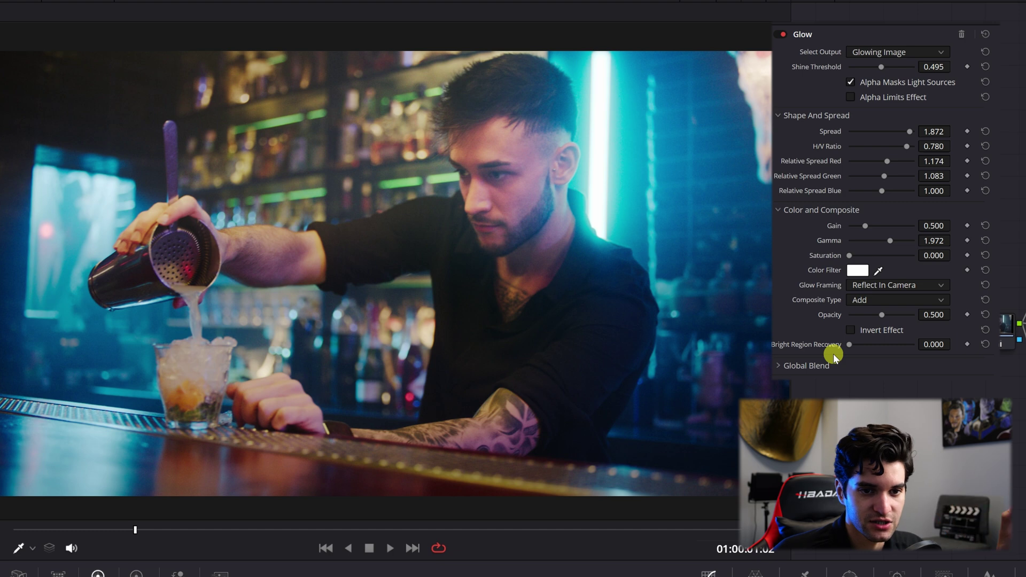
# Reset the Glow Opacity to 0.500 and set Bright Region Recovery to 0.495.
pyautogui.moveTo(879, 315); pyautogui.dragTo(861, 317)
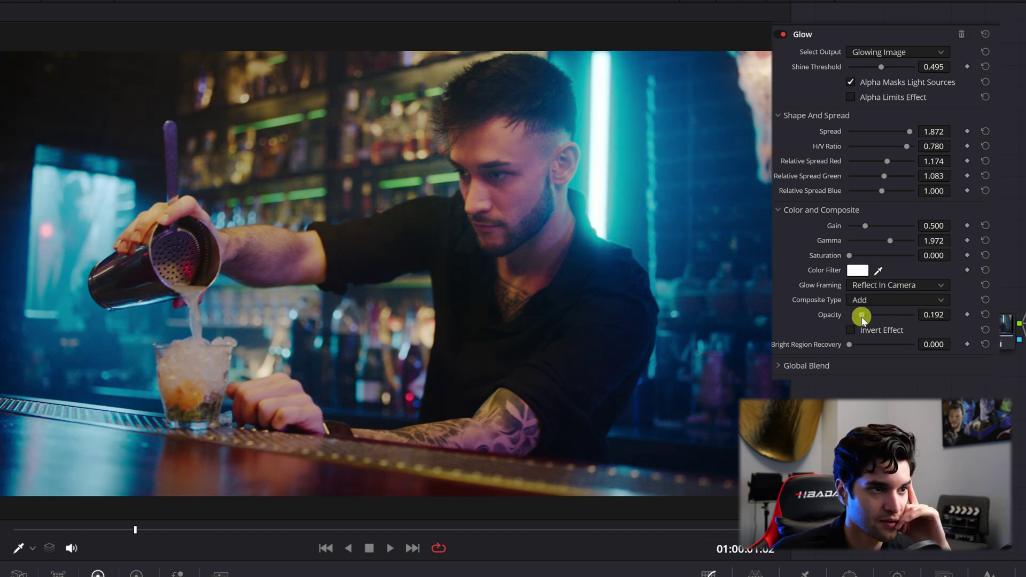
pyautogui.doubleClick(832, 316)
pyautogui.moveTo(850, 346); pyautogui.dragTo(855, 346)
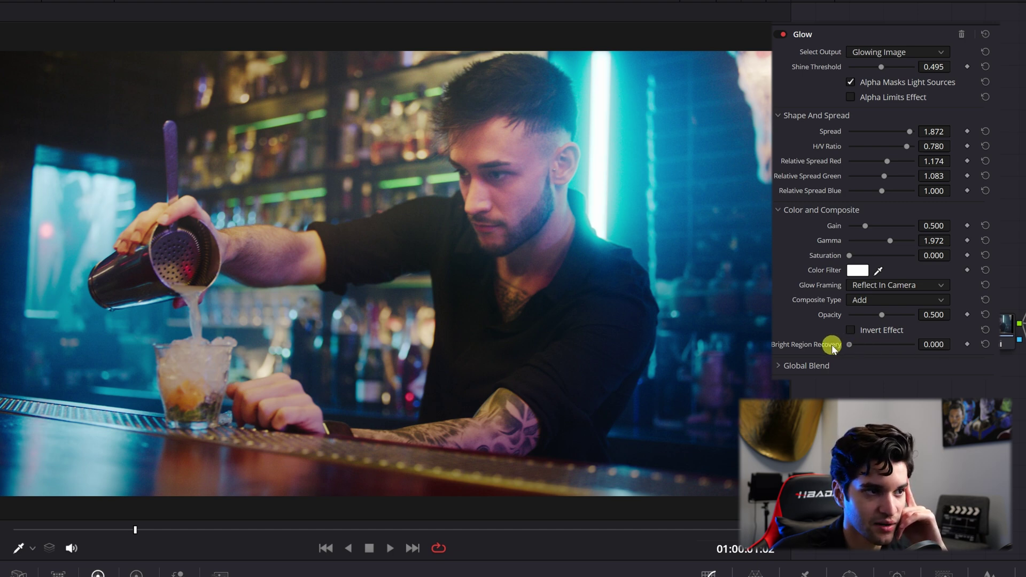
pyautogui.moveTo(856, 347); pyautogui.dragTo(882, 345)
# Set Global Blend to about 0.422, Spread to 1.394 and Shine Threshold to 0.550.
pyautogui.click(810, 366)
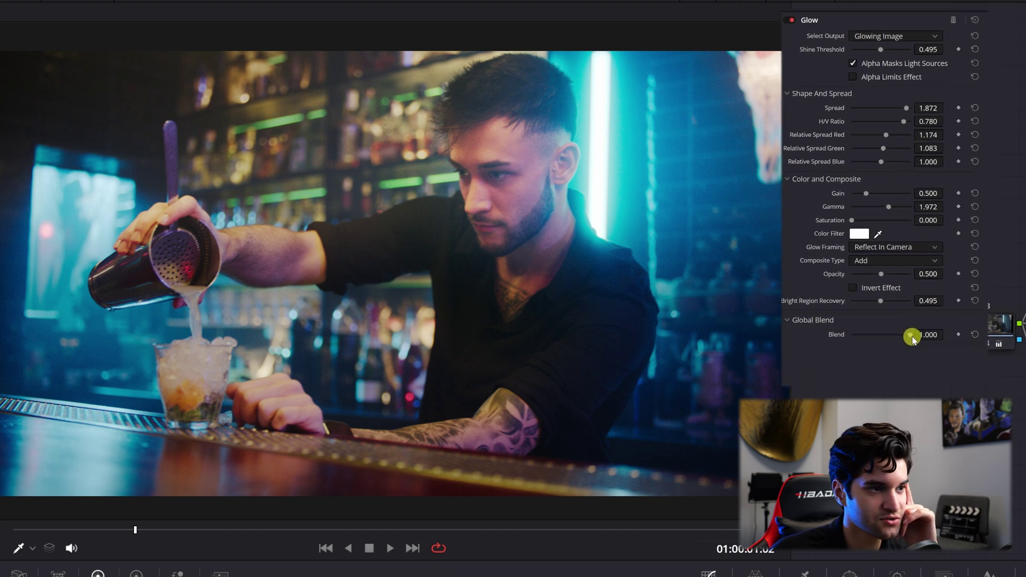
pyautogui.moveTo(913, 337); pyautogui.dragTo(852, 335)
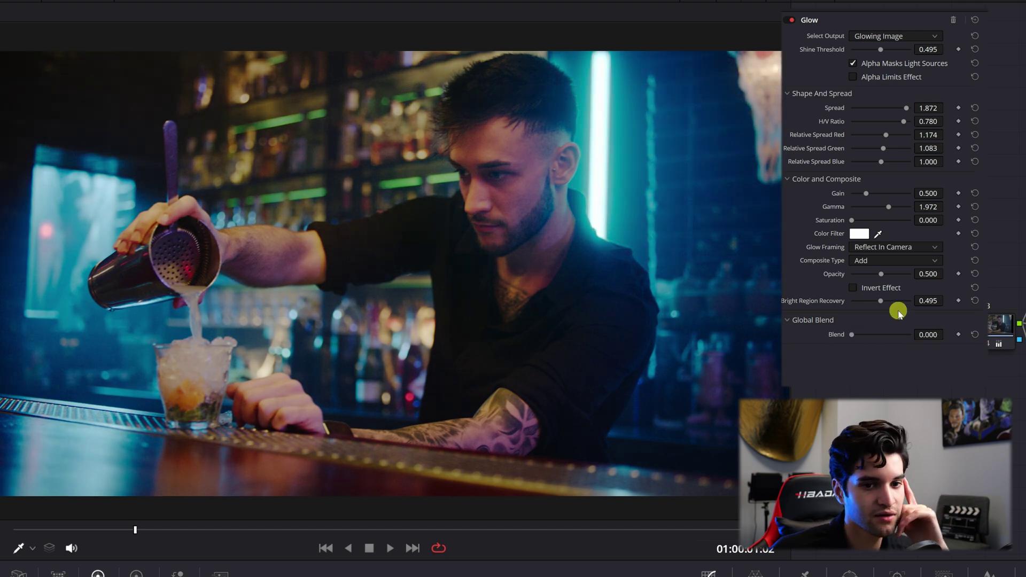
pyautogui.moveTo(923, 336); pyautogui.dragTo(975, 337)
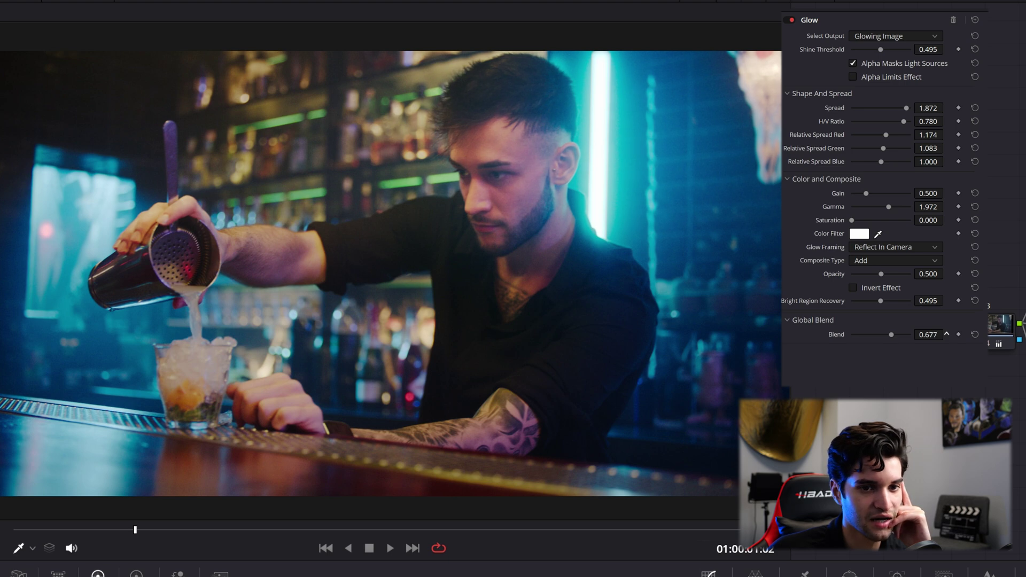
pyautogui.moveTo(921, 108); pyautogui.dragTo(861, 106)
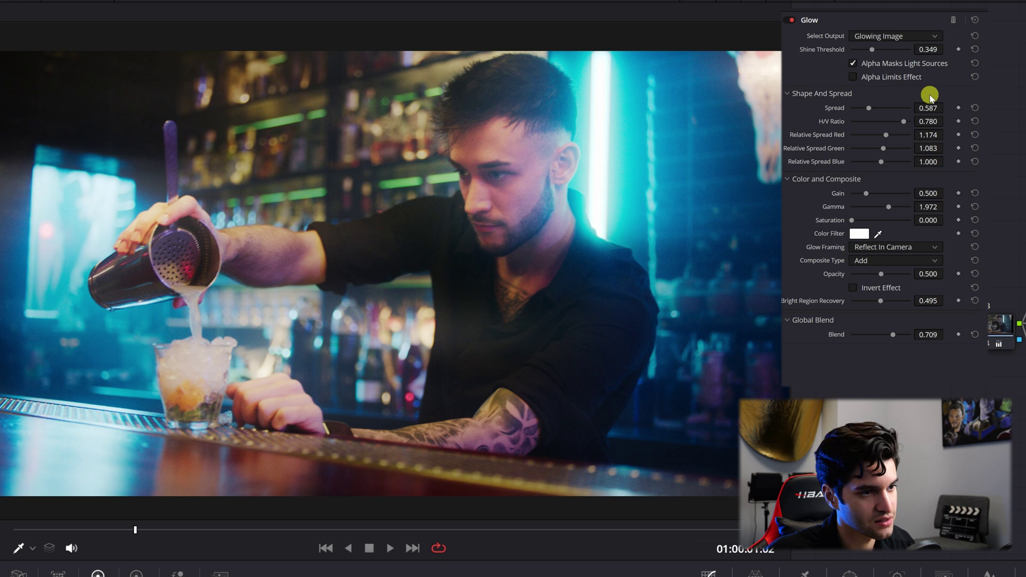
pyautogui.moveTo(895, 335); pyautogui.dragTo(877, 336)
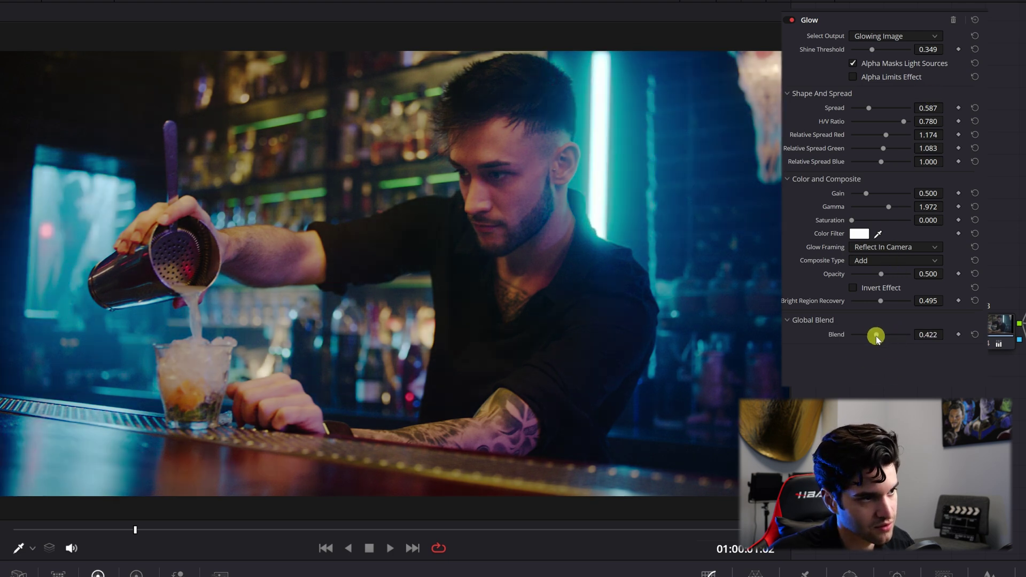
pyautogui.moveTo(869, 107); pyautogui.dragTo(893, 108)
pyautogui.moveTo(876, 51)
pyautogui.mouseDown()
pyautogui.moveTo(897, 51)
pyautogui.moveTo(885, 51)
pyautogui.mouseUp()
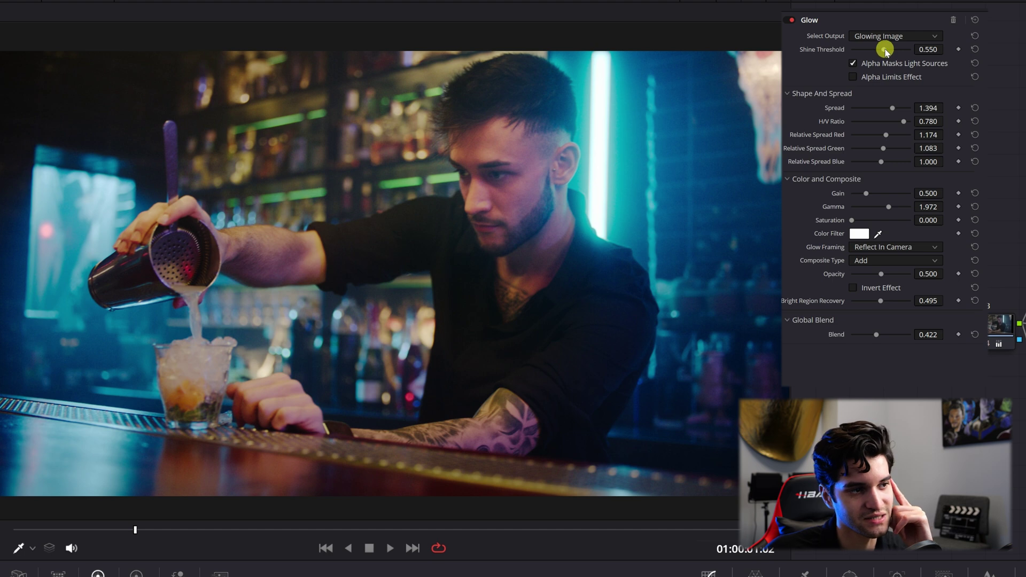